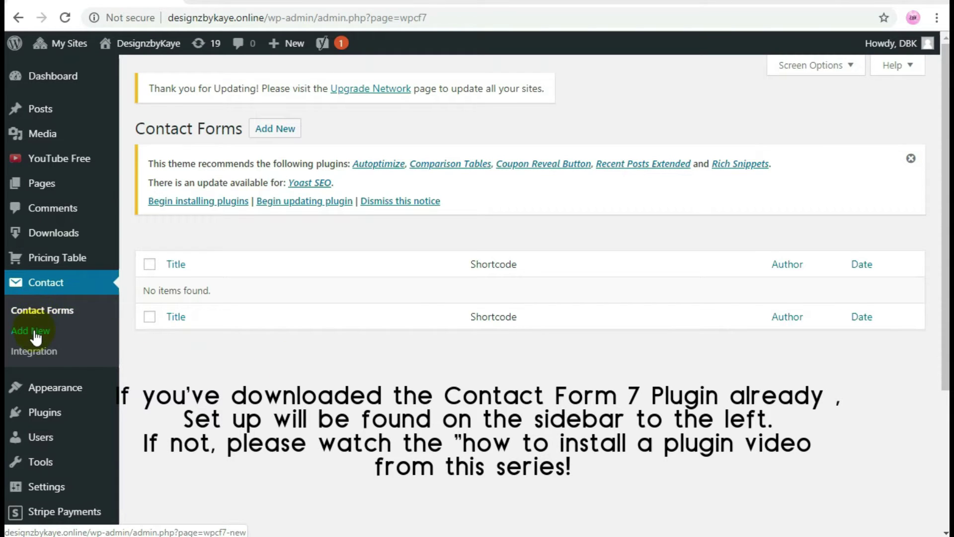
Add a new contact form and change its name label to "Your Name/ Company Name (required)".
click(283, 130)
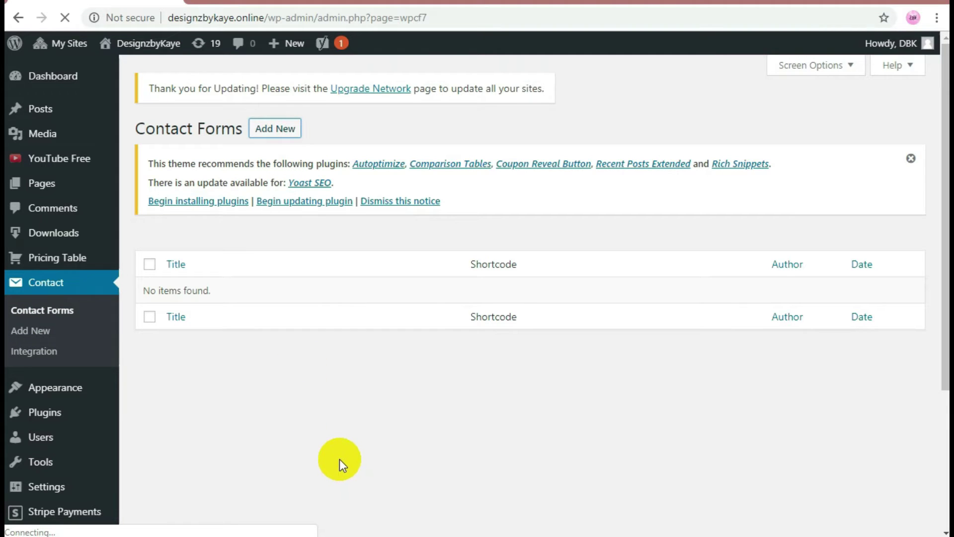
scroll(388, 410, down, 3)
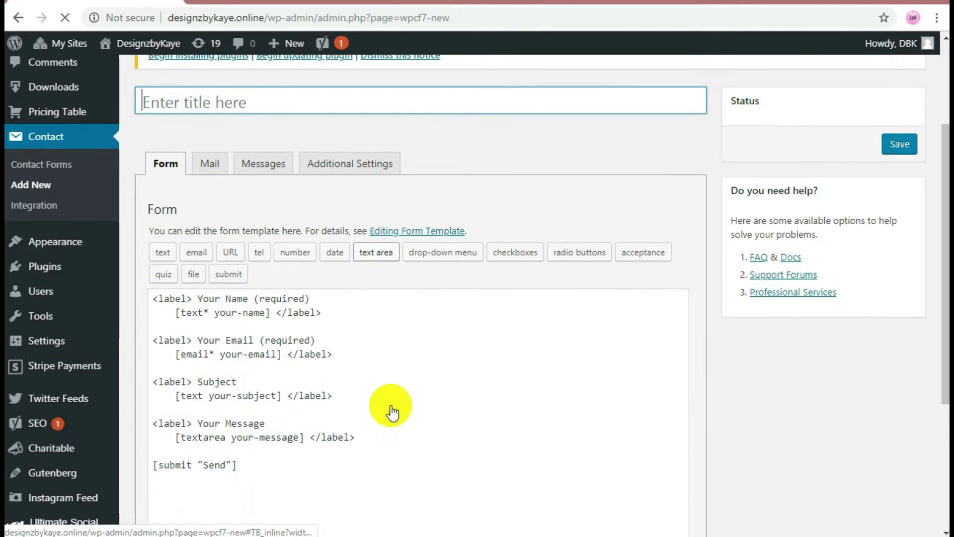
scroll(392, 412, down, 2)
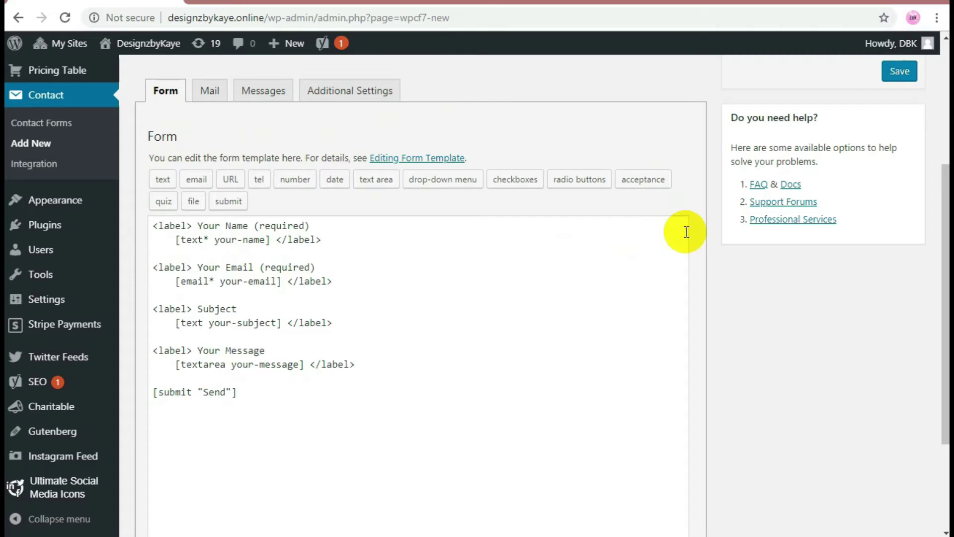
click(249, 225)
text(/)
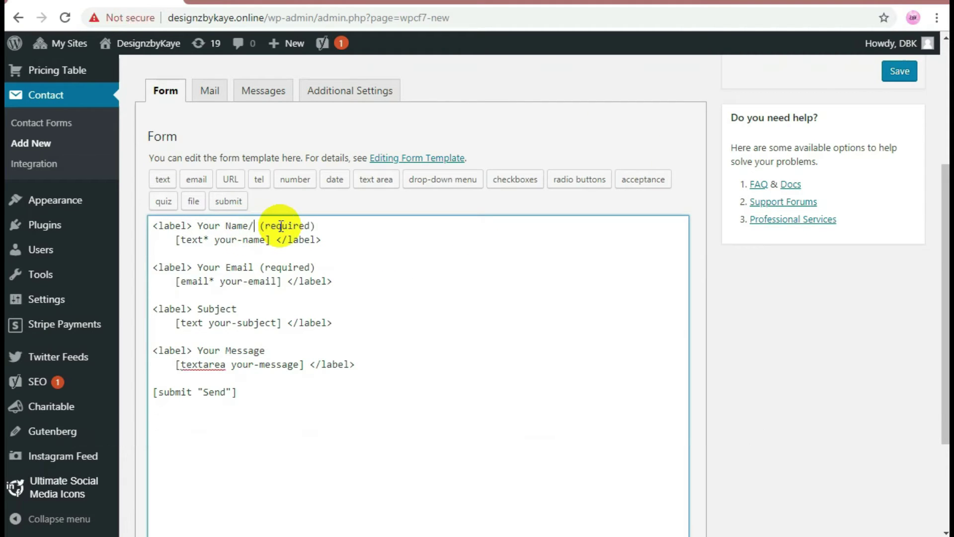
text( Company N)
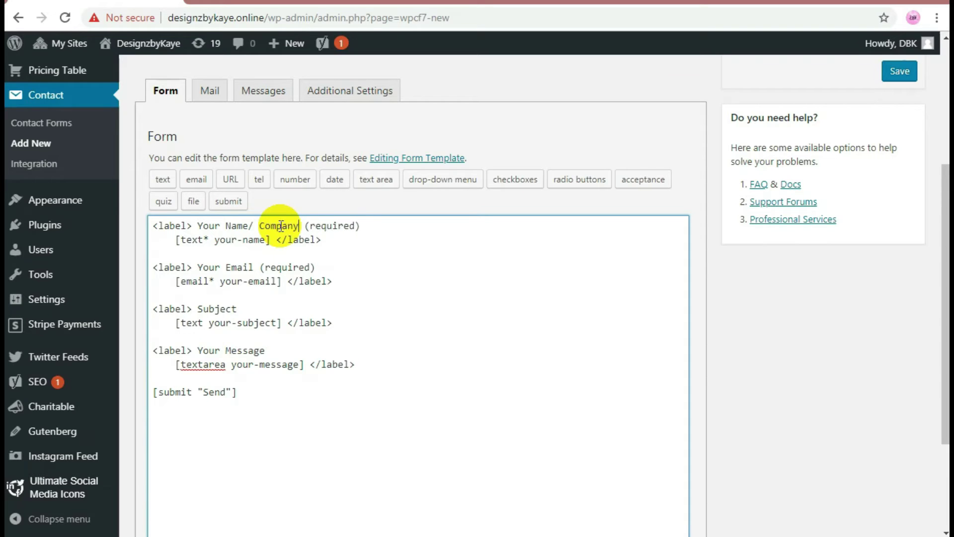
text(ame)
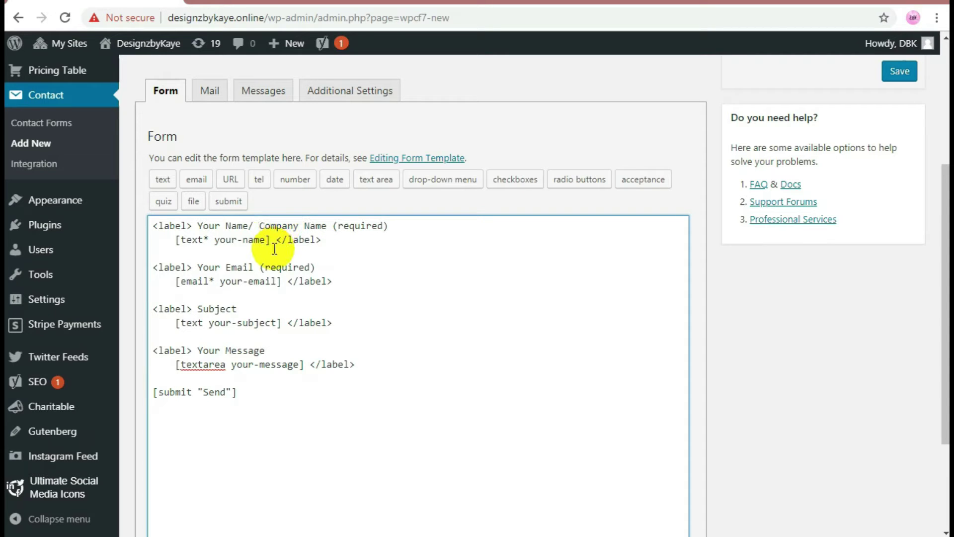
Replace the Subject label in the form template with "What Can I Help You With?".
drag(237, 307, 198, 309)
text(What Can I h)
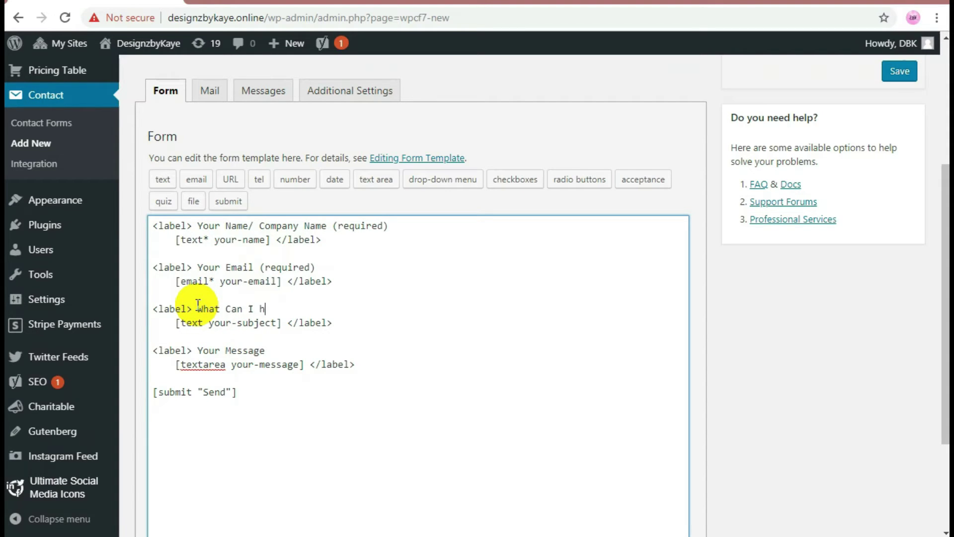
text(a)
key(BackSpace)
key(BackSpace)
text(Help You With?)
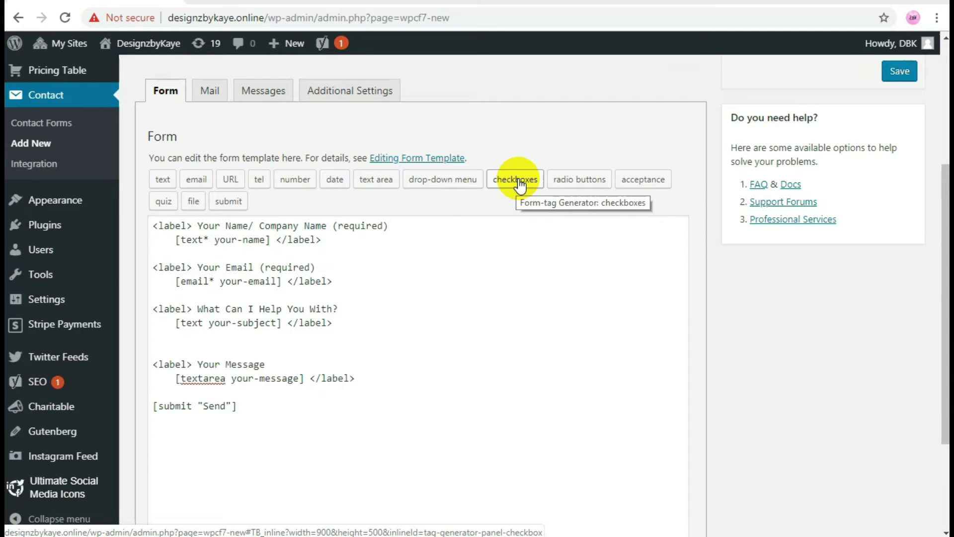
Start a radio buttons form-tag below the subject field, with "Social Media Management" as its first option.
click(557, 188)
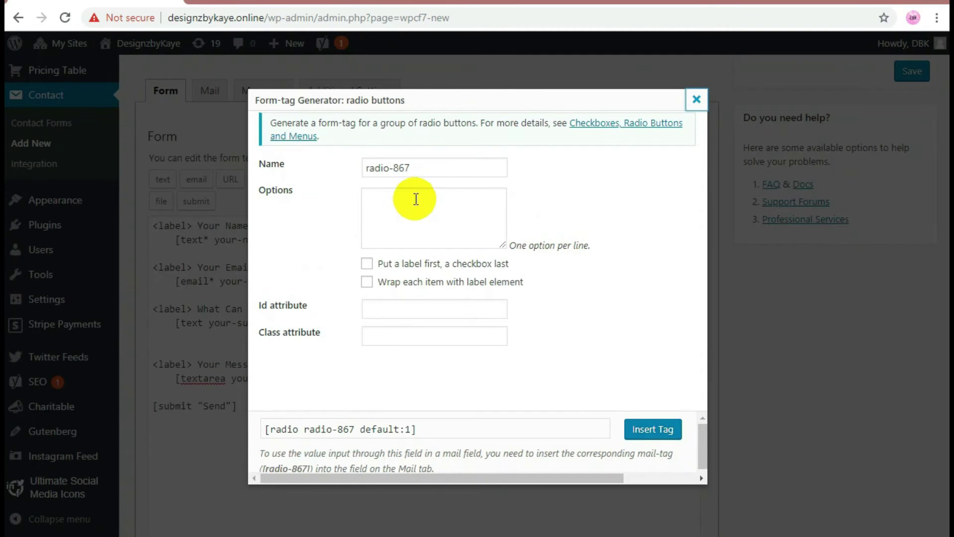
click(423, 214)
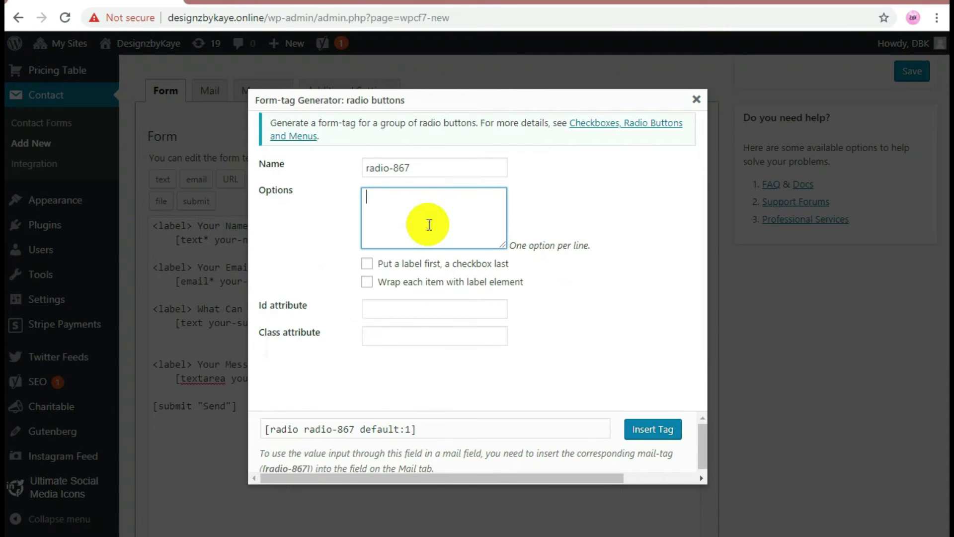
text(Social Media Management)
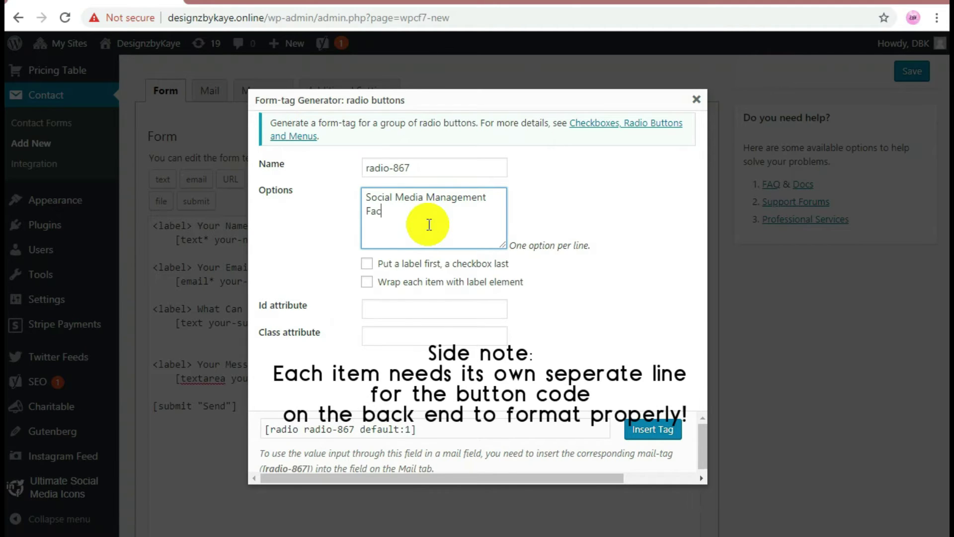
key(BackSpace)
key(BackSpace)
key(BackSpace)
key(BackSpace)
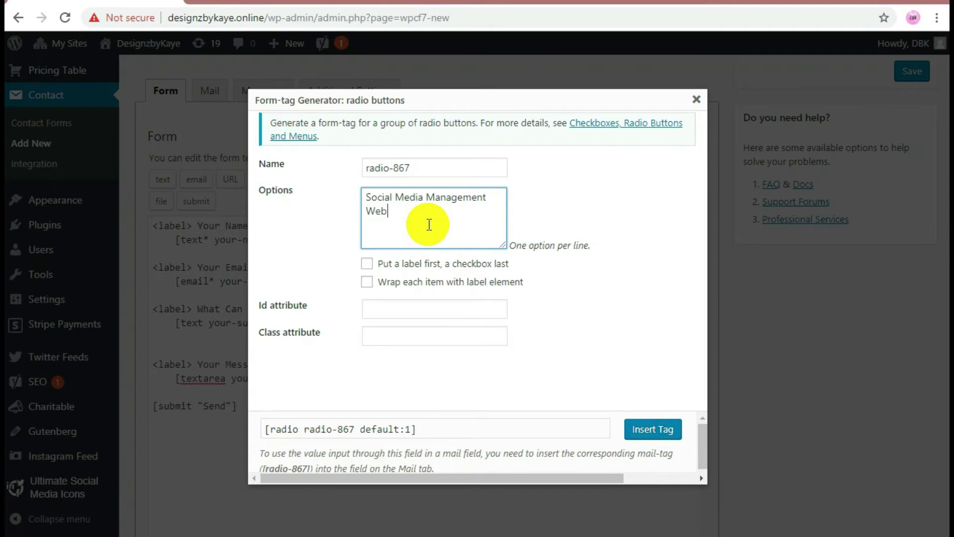
Add "Web Design with WordPress" and "WordPress Management" as further radio button options, each on its own line.
text(Design with WordPres)
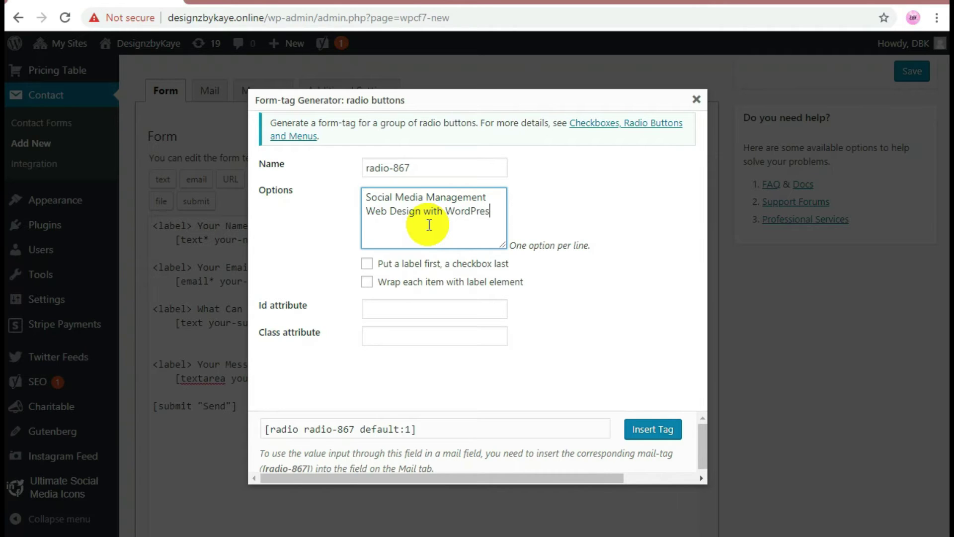
text(s)
key(Return)
text(WordPress Management)
key(Return)
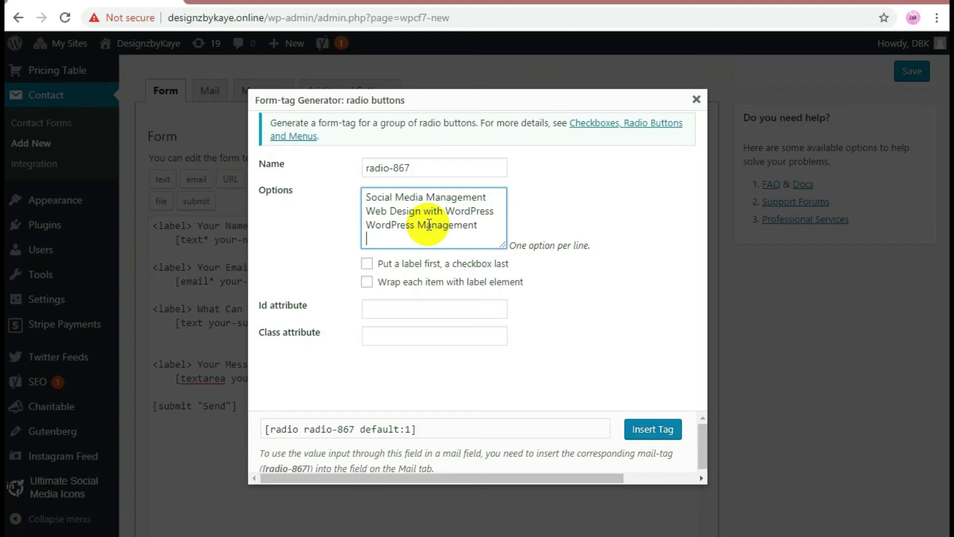
Add "Branding Design Consultation" as the fourth radio button option, with its spelling corrected.
text(Branding Design Consul)
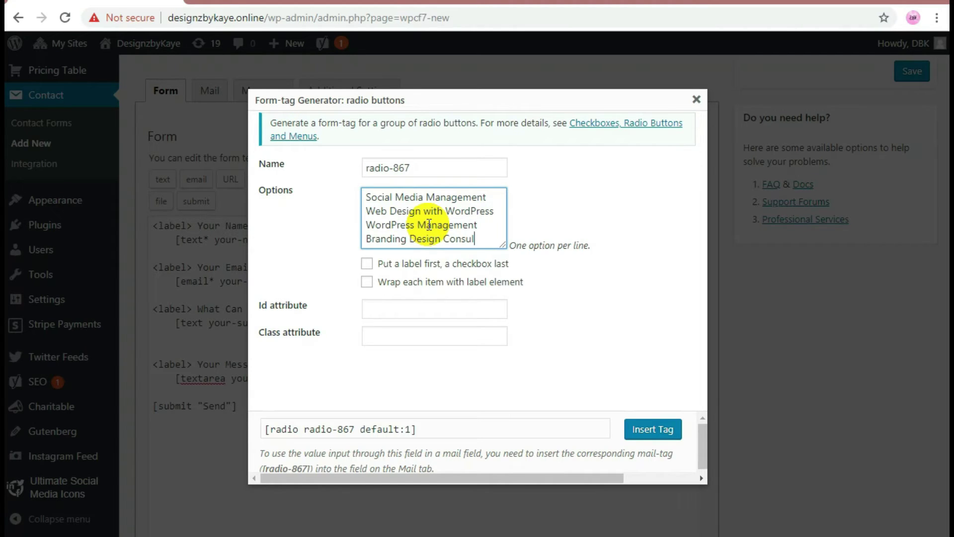
text(taion)
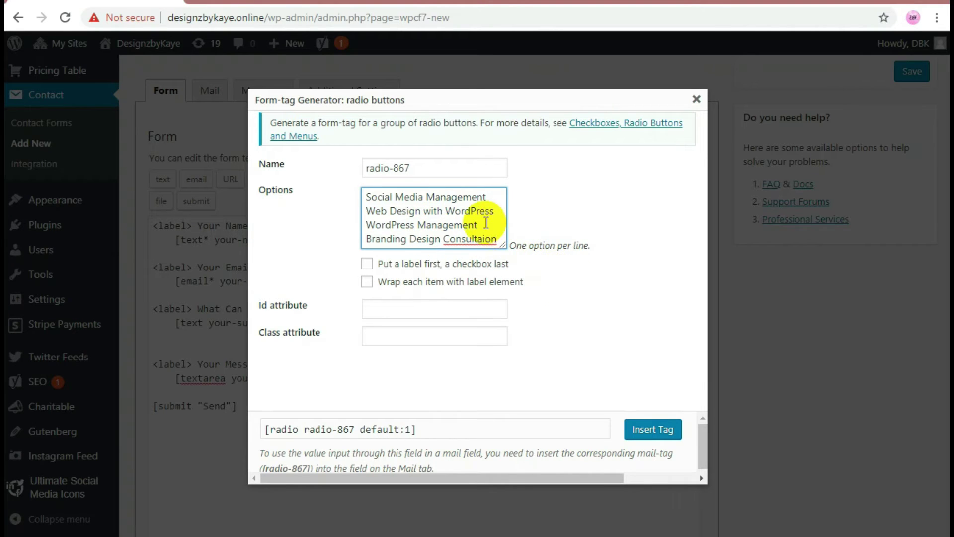
click(477, 240)
right_click(477, 240)
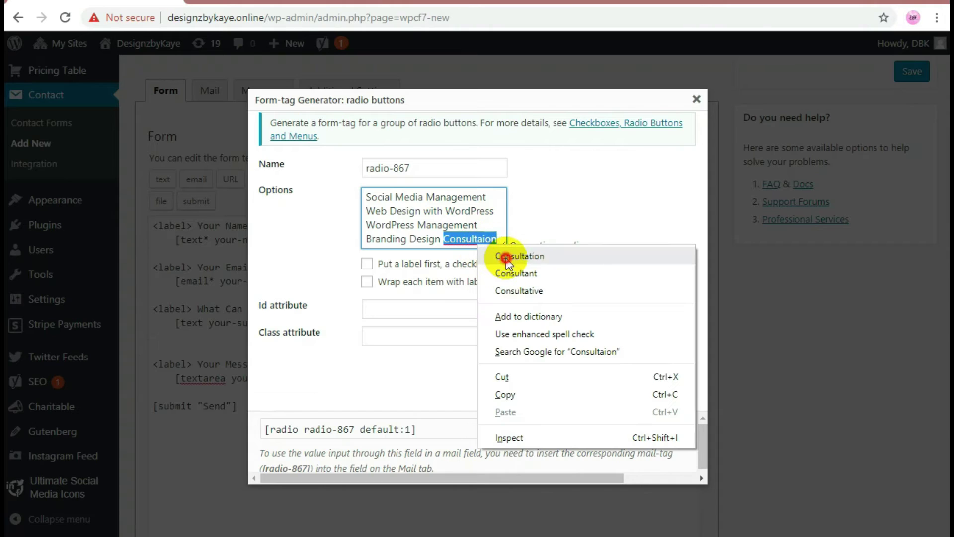
click(504, 255)
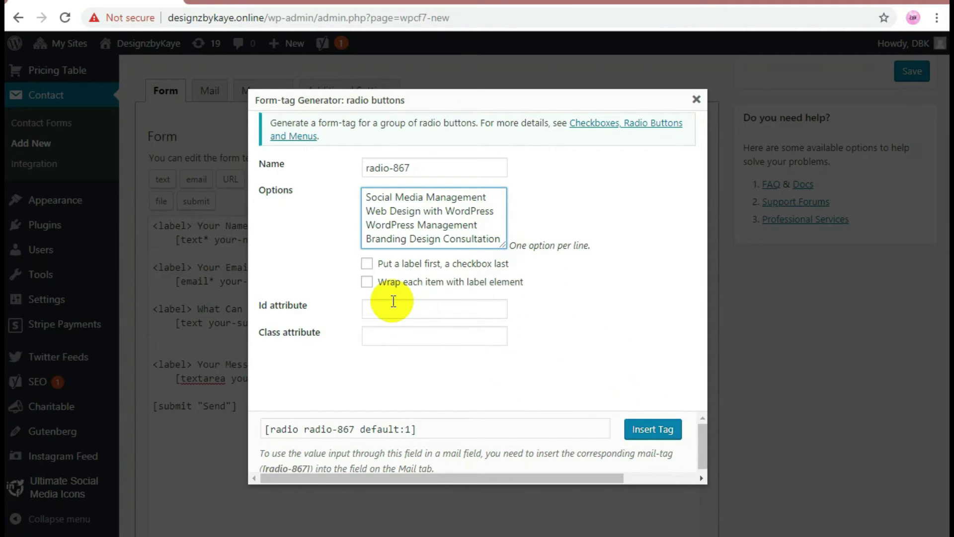
Put the label first, wrap each item with a label element, and insert the radio buttons tag into the form.
click(366, 265)
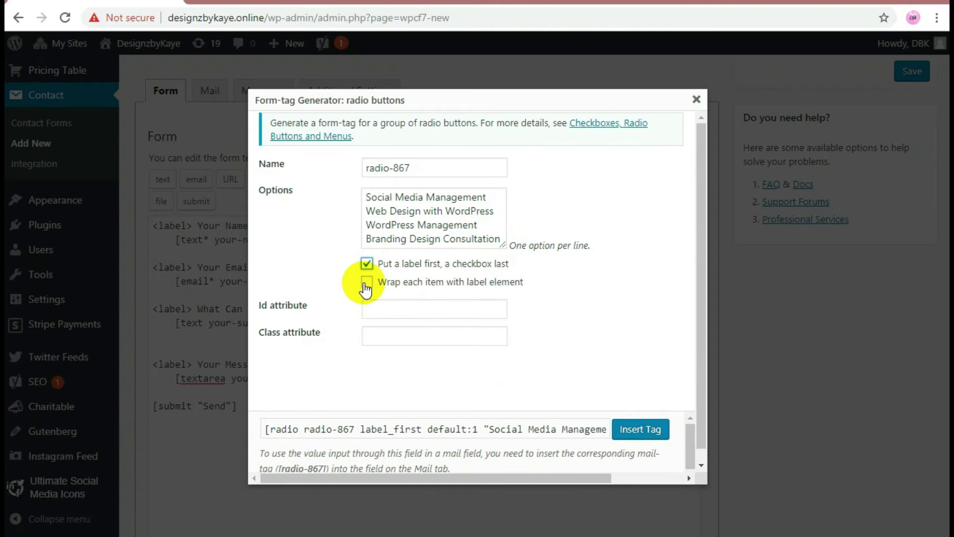
click(366, 283)
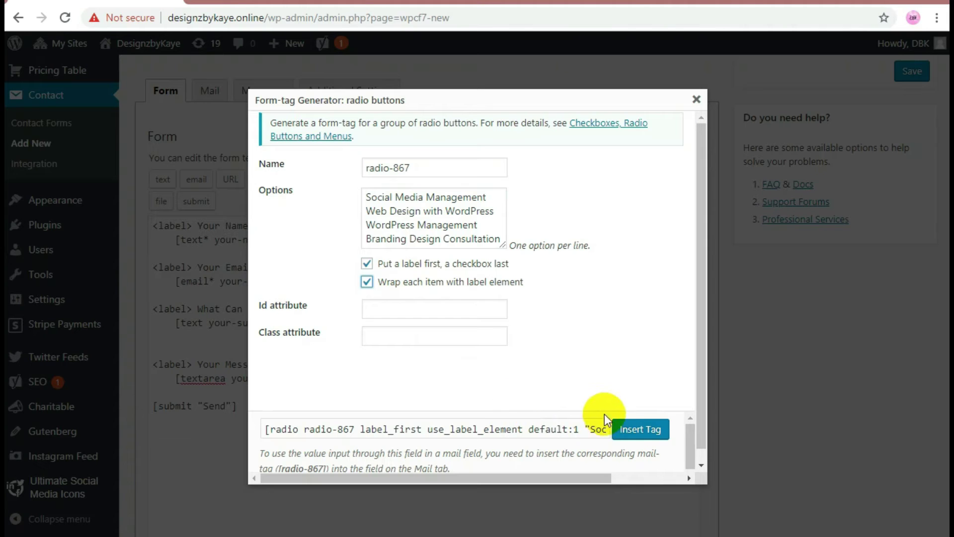
click(619, 431)
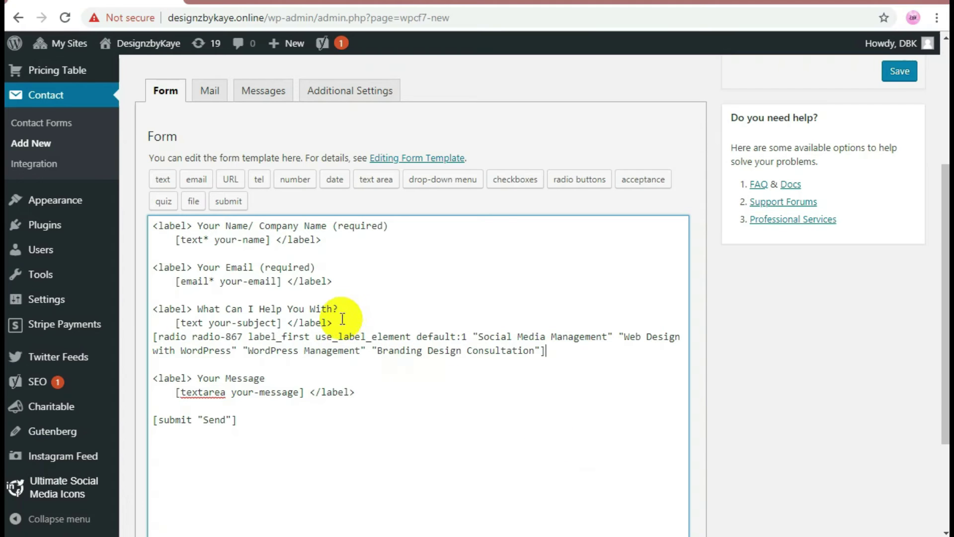
Replace the "Your Message" label in the form template with "Care to Elaborate?".
drag(266, 378, 199, 379)
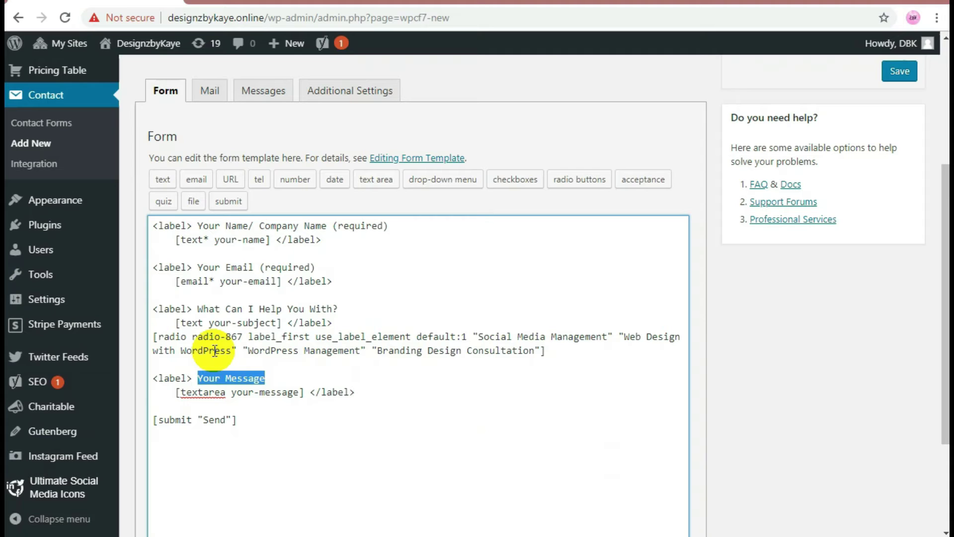
text(P)
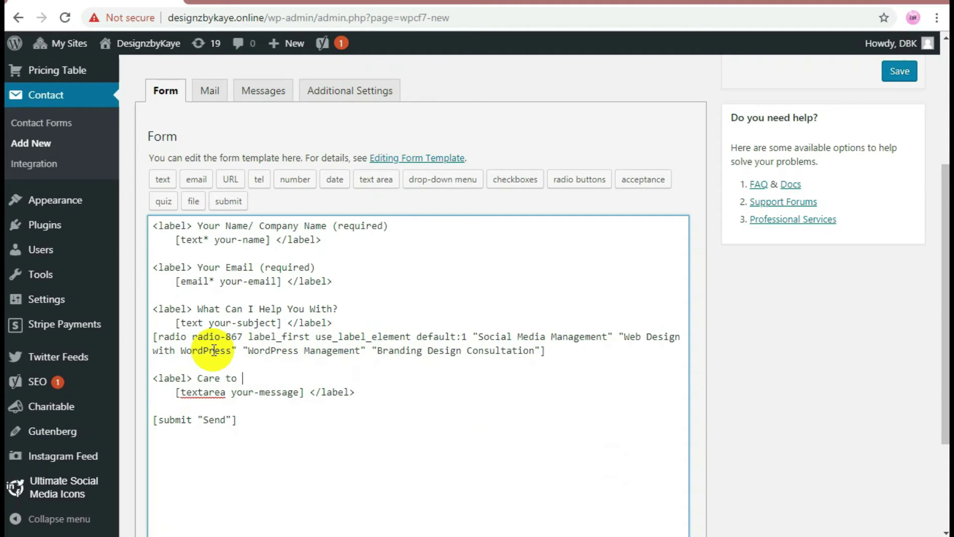
text(are to Elaborate?)
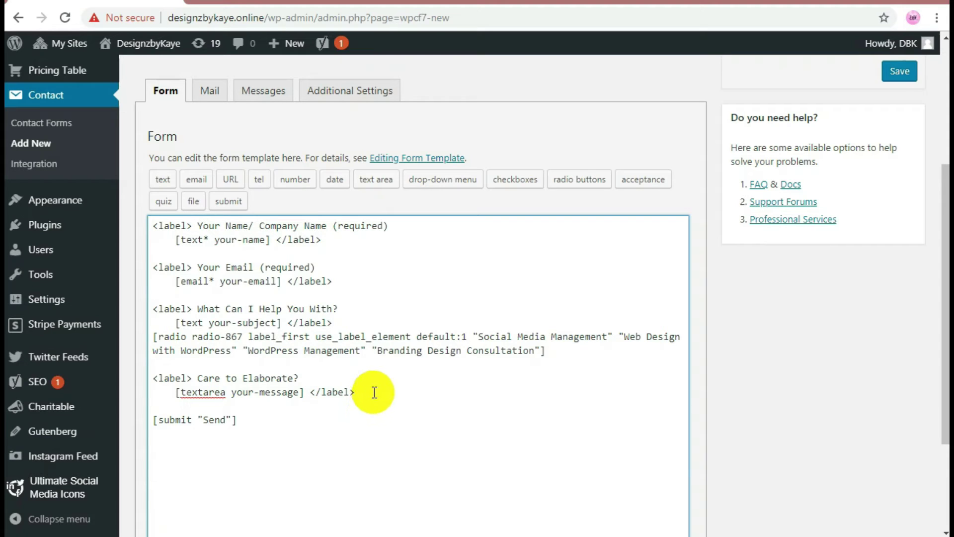
Save the new contact form with its edited template.
click(259, 434)
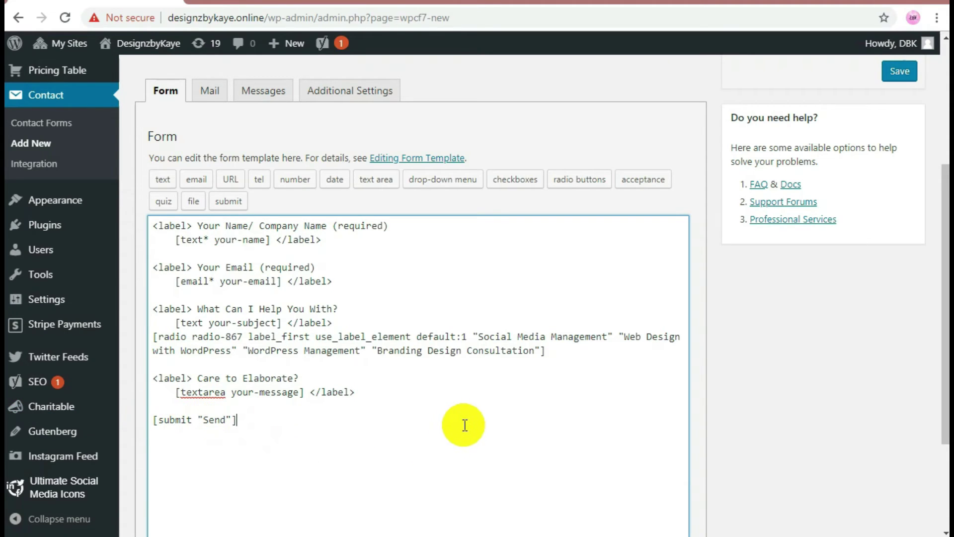
scroll(466, 423, down, 3)
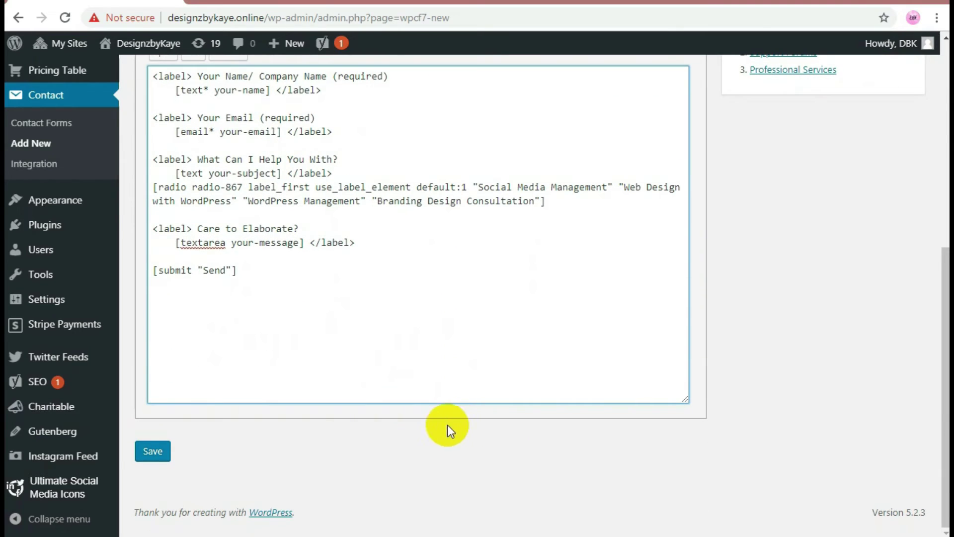
click(152, 451)
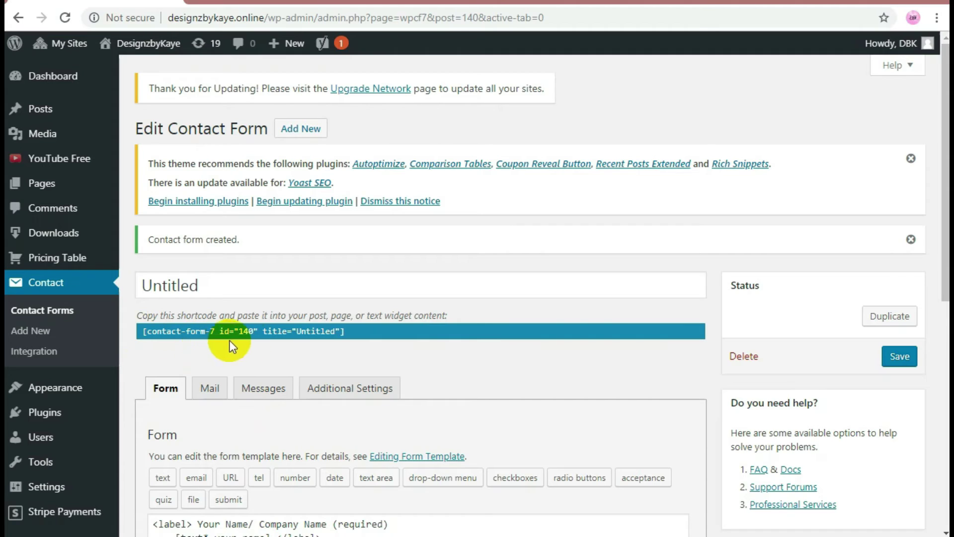
Copy the saved contact form's shortcode and create a new page titled "Contact Me!".
click(356, 332)
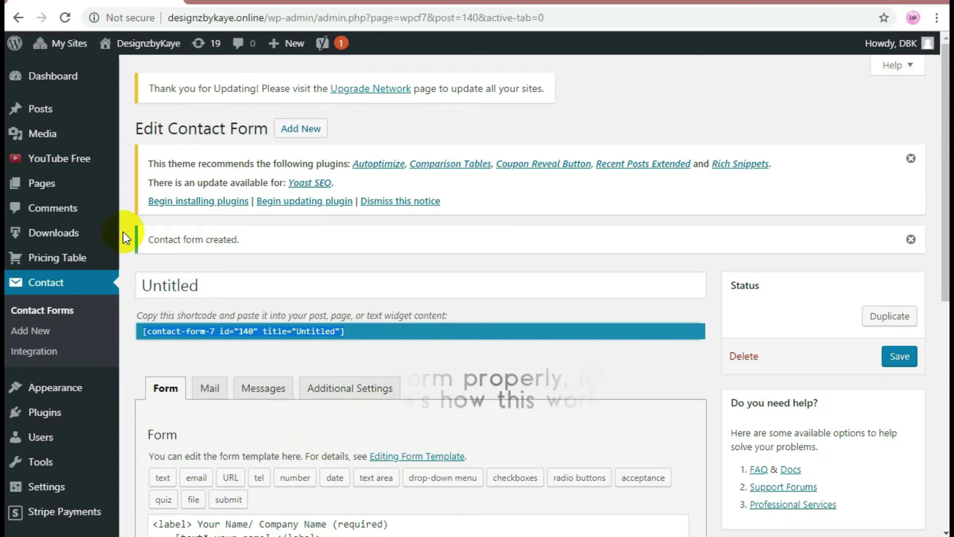
mouse_move(59, 189)
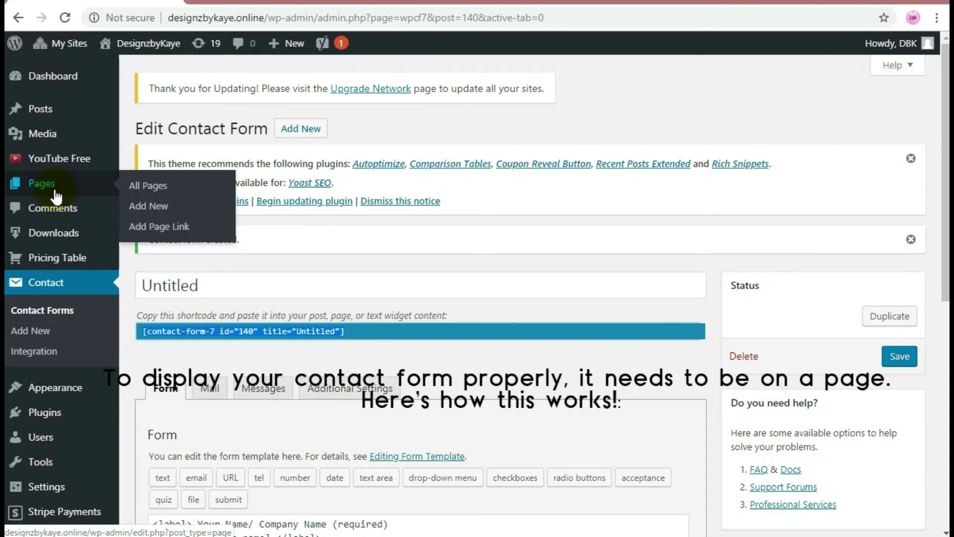
click(139, 207)
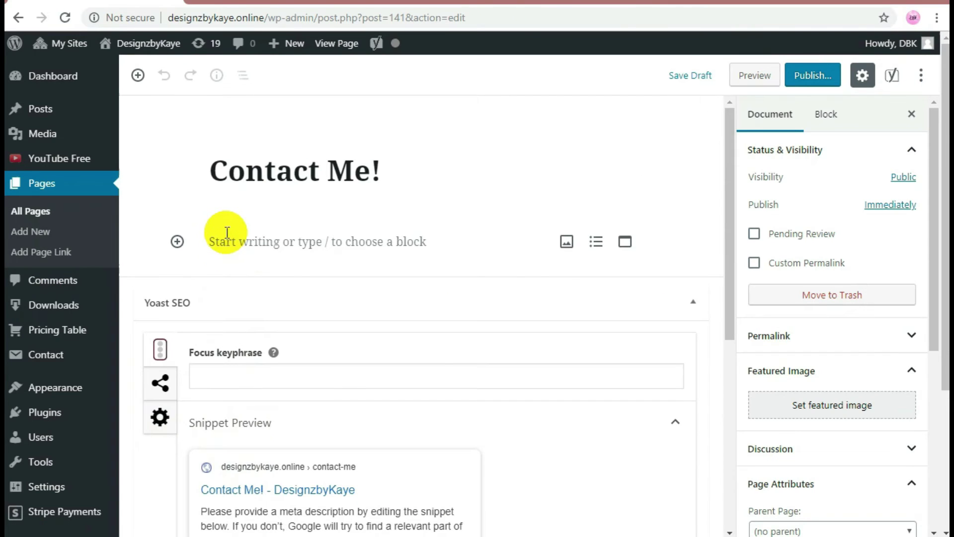
Paste the contact form shortcode into the body of the Contact Me! page and publish the page.
click(225, 232)
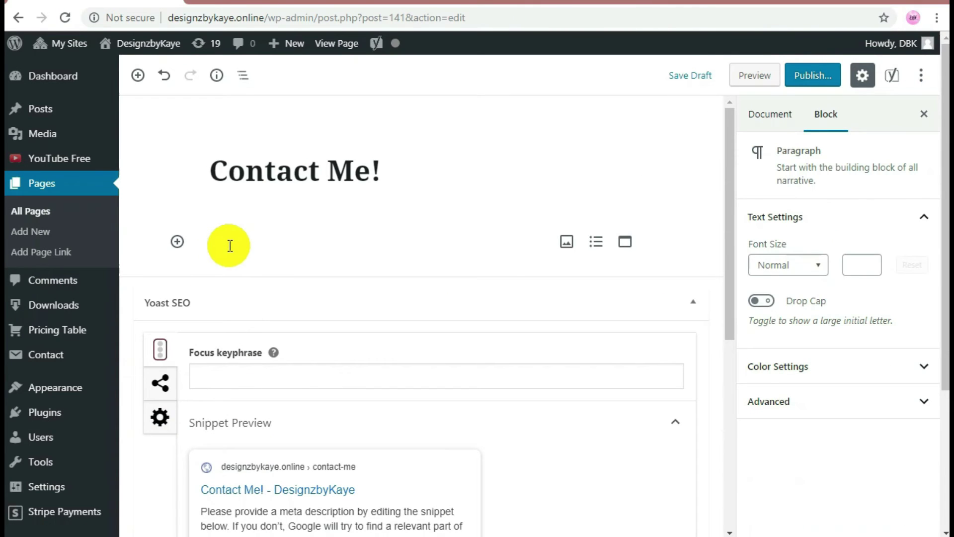
right_click(230, 245)
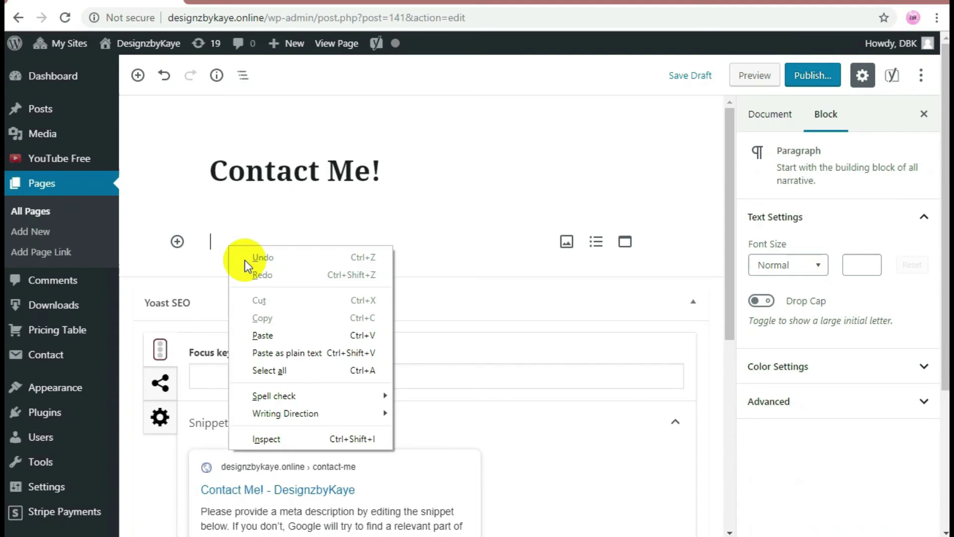
click(263, 336)
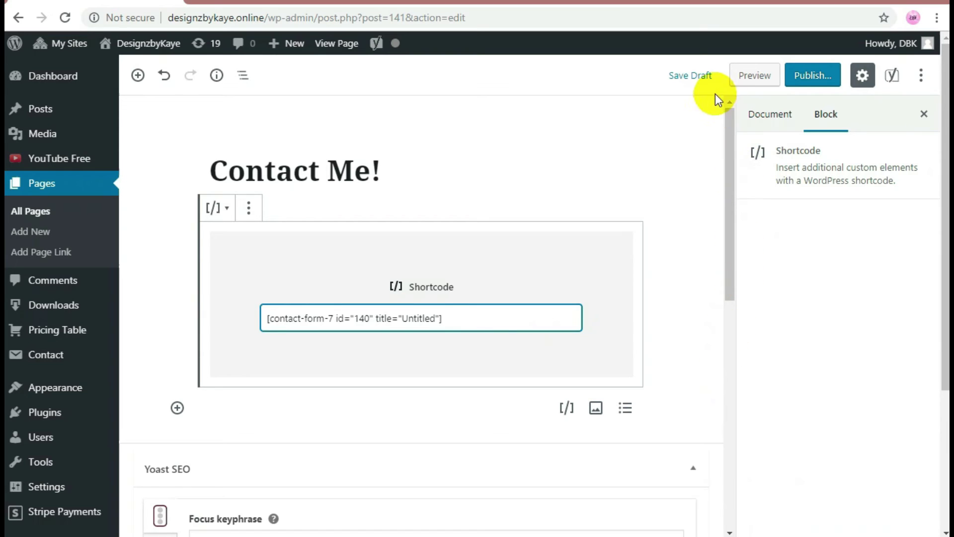
click(813, 76)
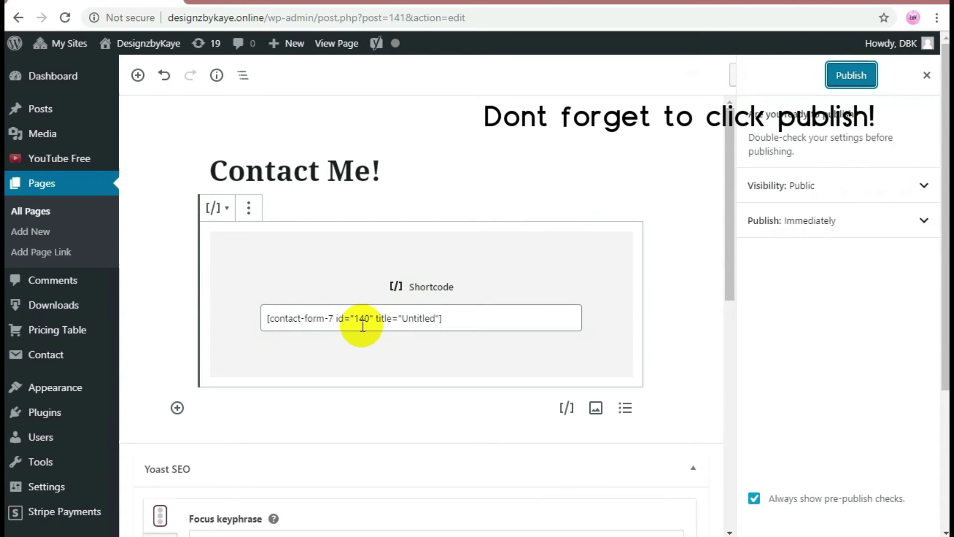
click(866, 76)
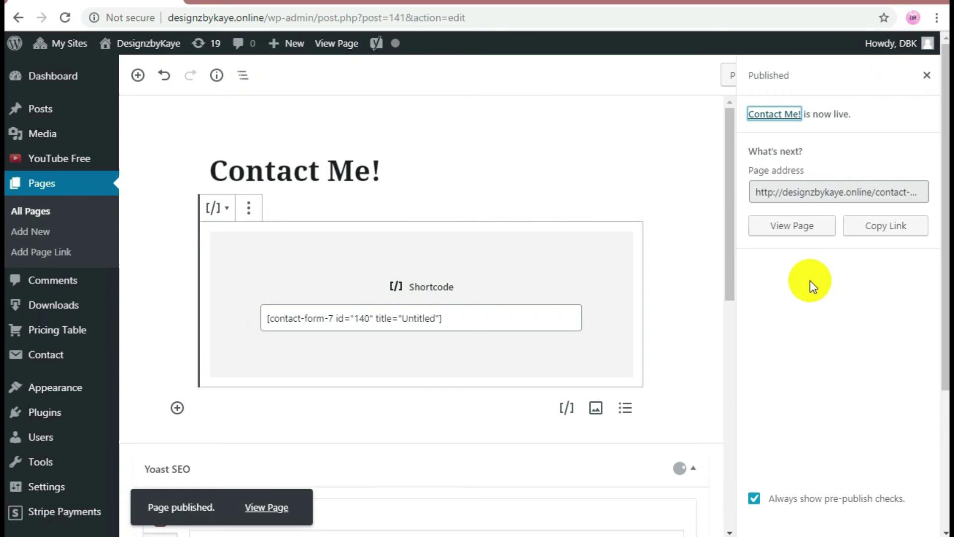
View the published Contact Me! page on the live site and look over the contact form's fields.
click(266, 507)
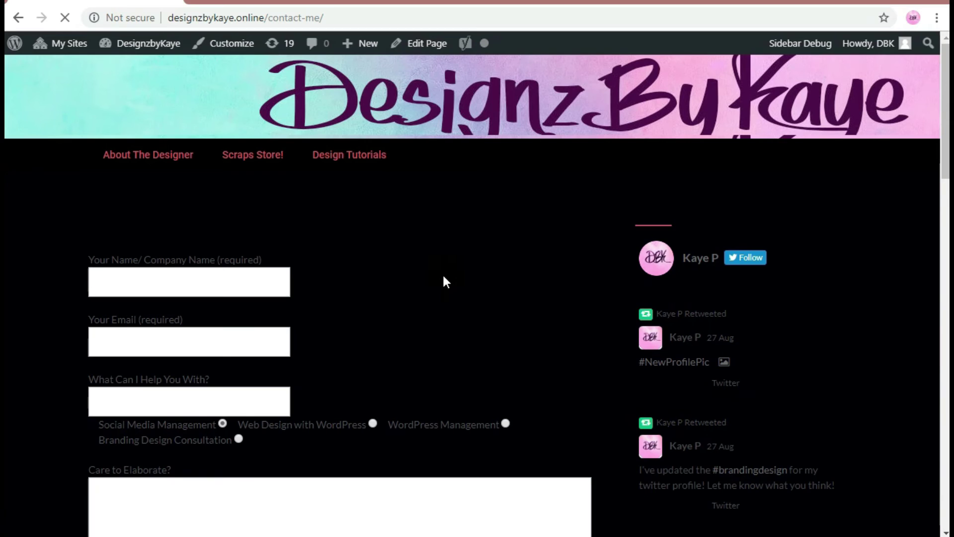
scroll(443, 280, down, 3)
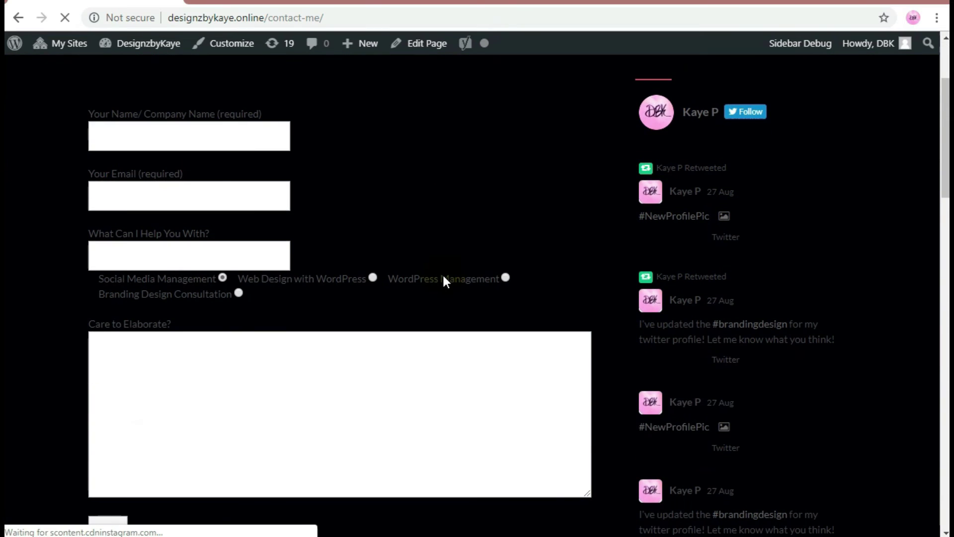
scroll(281, 446, up, 3)
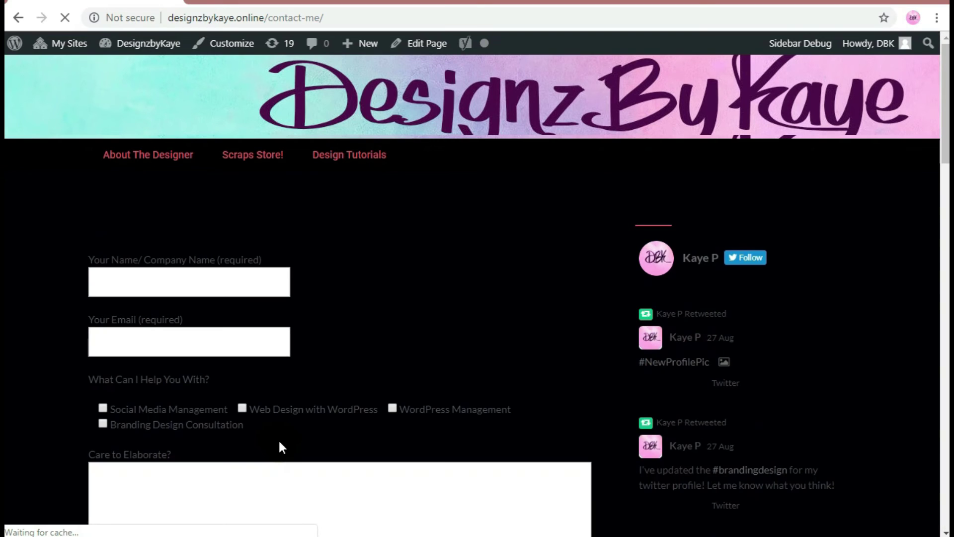
Add the Contact Me! page to Menu 1 in the site's menu editor and save the menu.
click(125, 72)
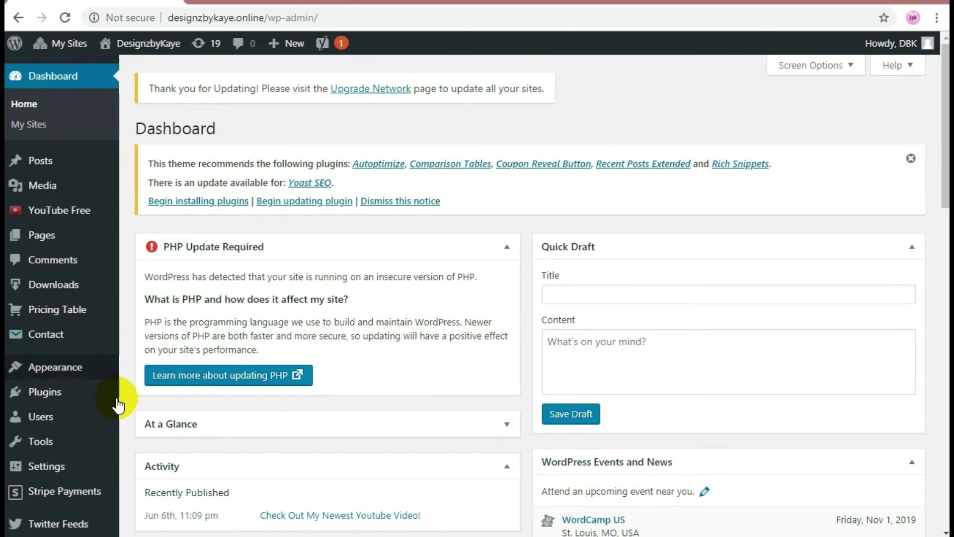
mouse_move(98, 375)
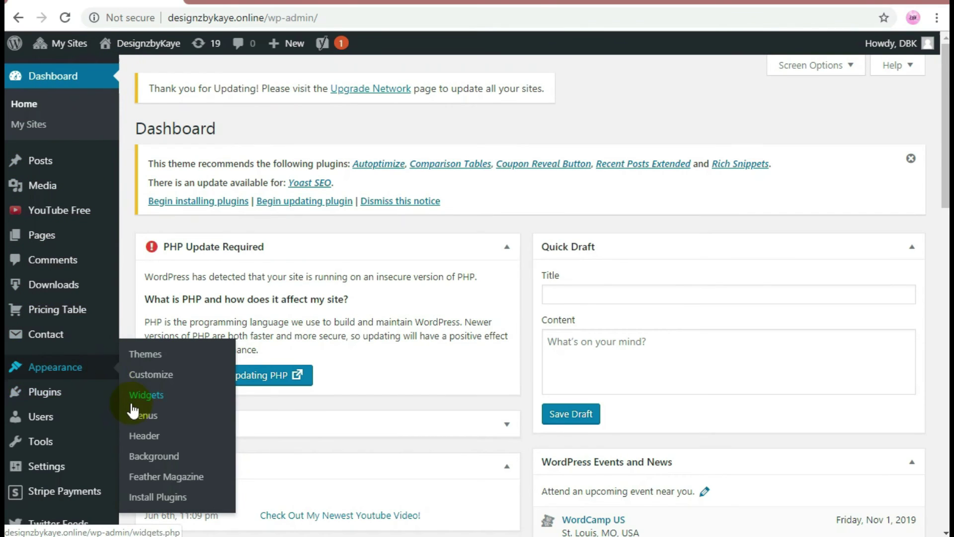
click(139, 416)
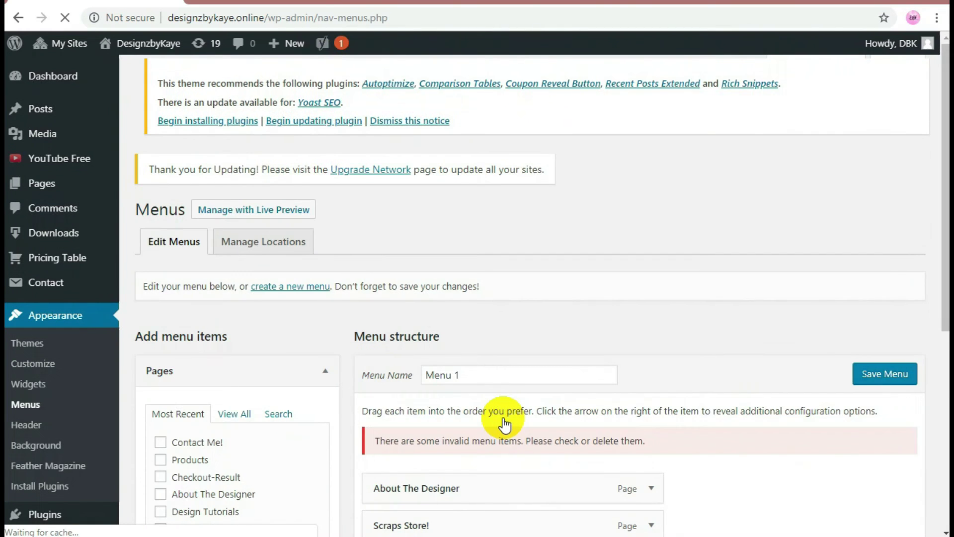
scroll(732, 396, down, 3)
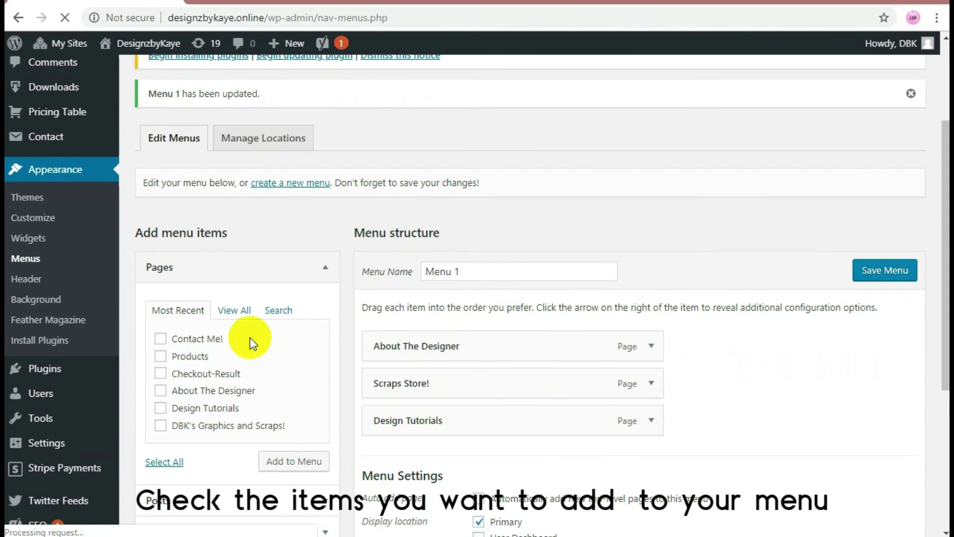
click(162, 340)
click(284, 461)
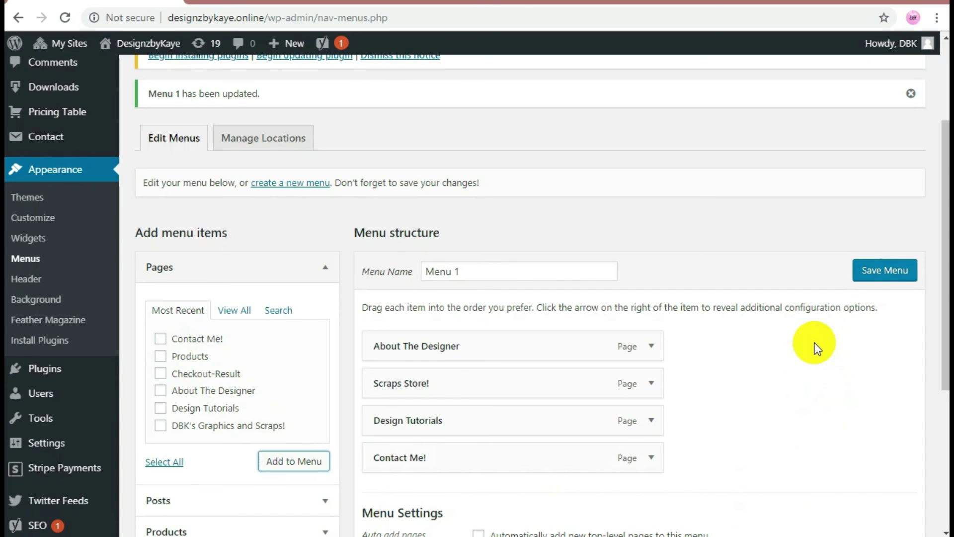
click(889, 277)
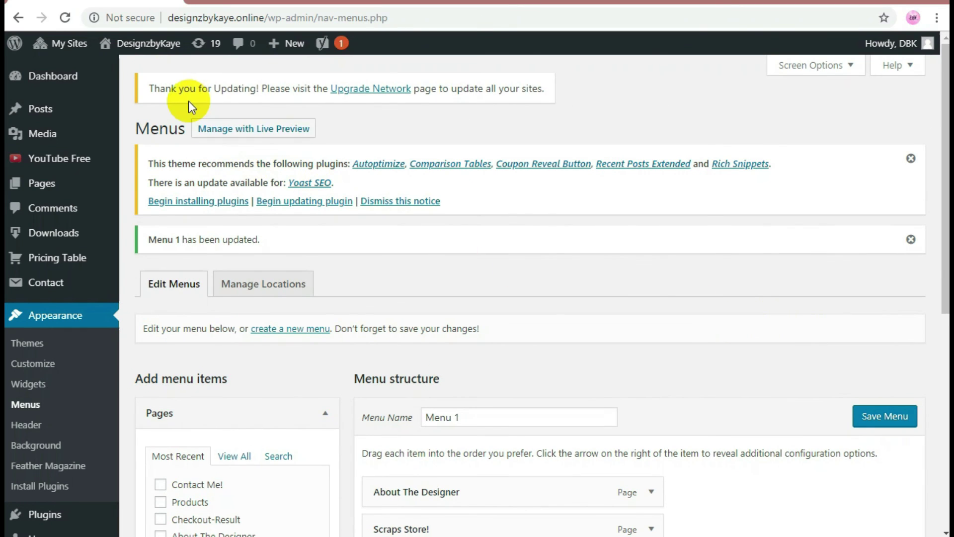
Visit the live site and check the Contact Me! menu entry and the form on its page.
mouse_move(141, 52)
click(119, 72)
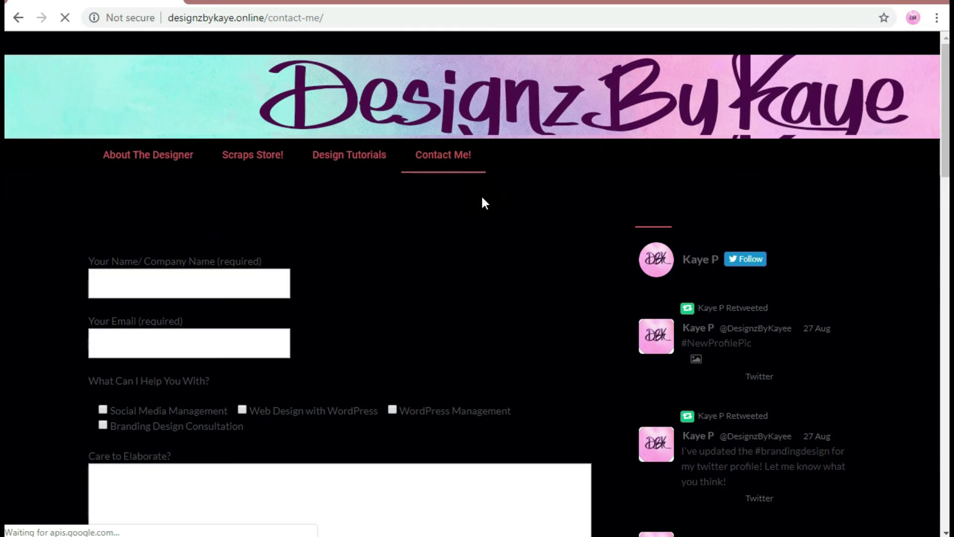
scroll(481, 195, down, 2)
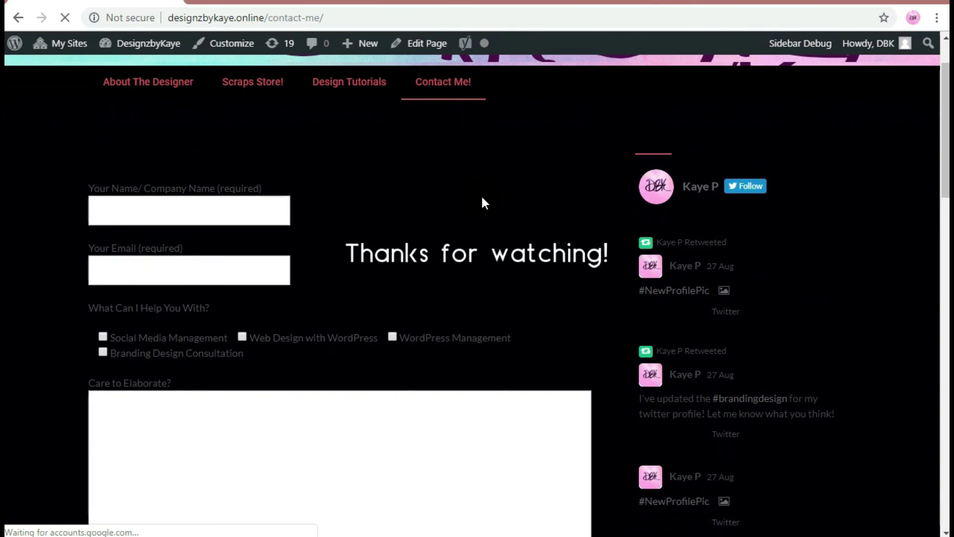